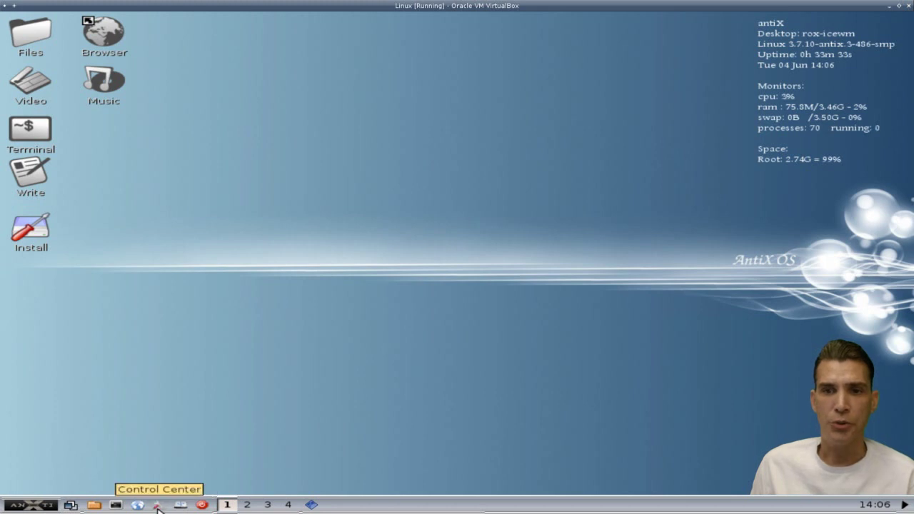
# Launch the antiX Control Center from the taskbar so its Desktop settings appear.
pyautogui.click(157, 506)
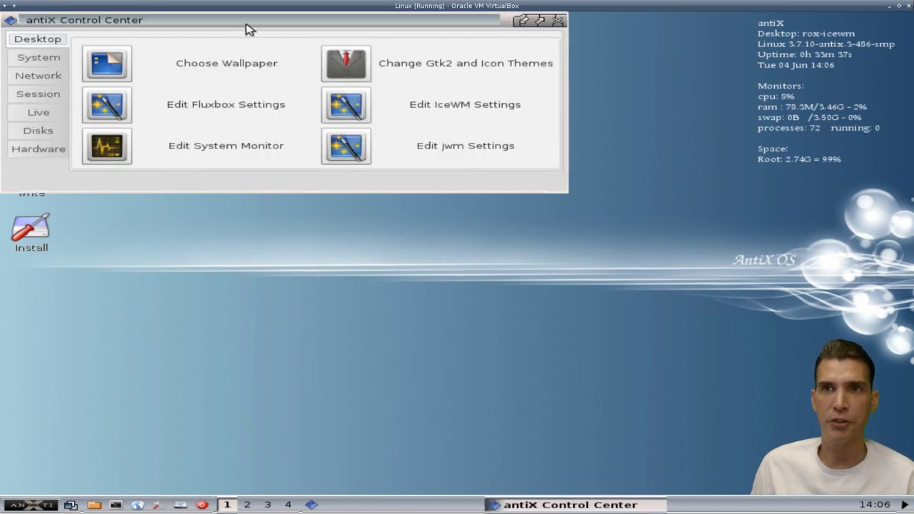
# Center the Control Center window and open the start menu's Tools submenu.
pyautogui.moveTo(250, 21); pyautogui.dragTo(447, 227)
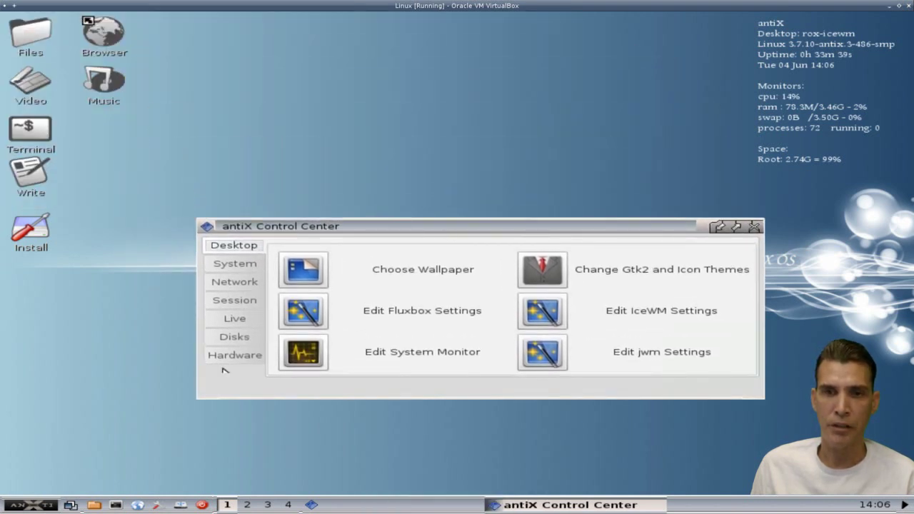
pyautogui.click(138, 504)
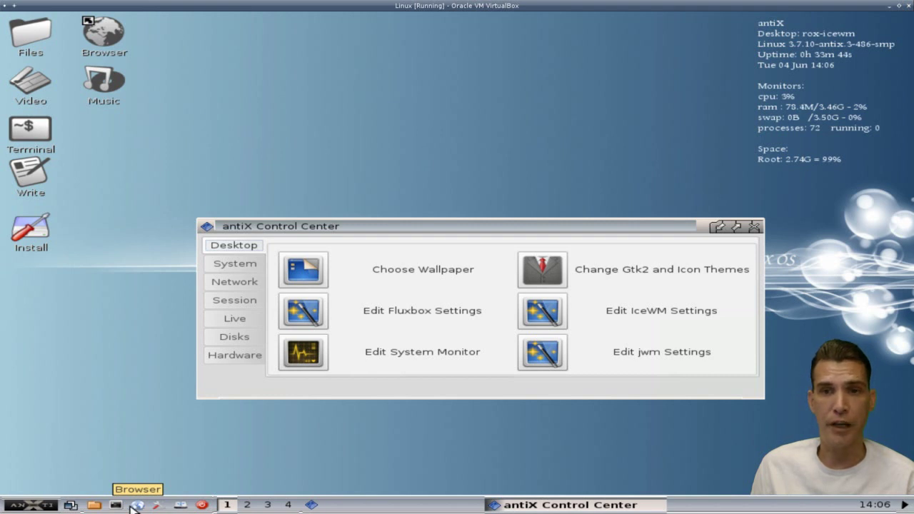
pyautogui.click(38, 505)
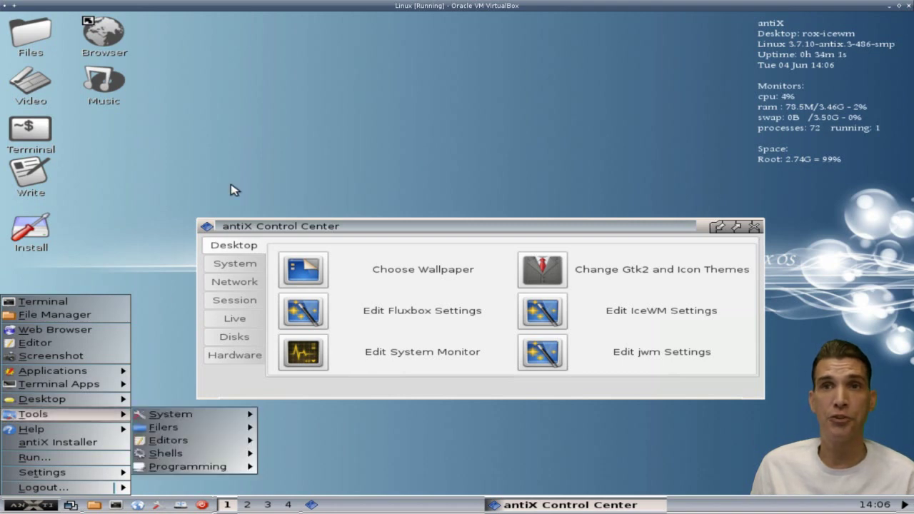
# Dismiss the start and desktop menus, then move the Control Center up toward the top-left.
pyautogui.click(250, 117)
pyautogui.rightClick(250, 118)
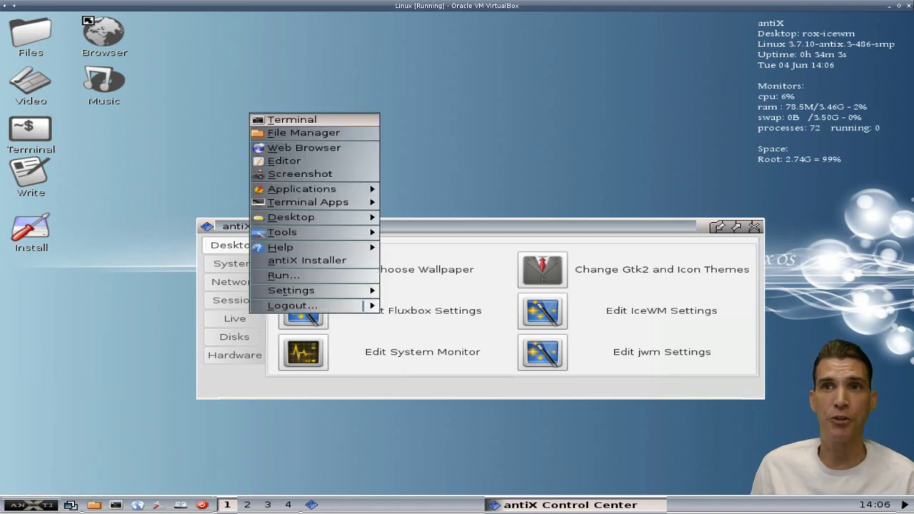
pyautogui.moveTo(264, 291)
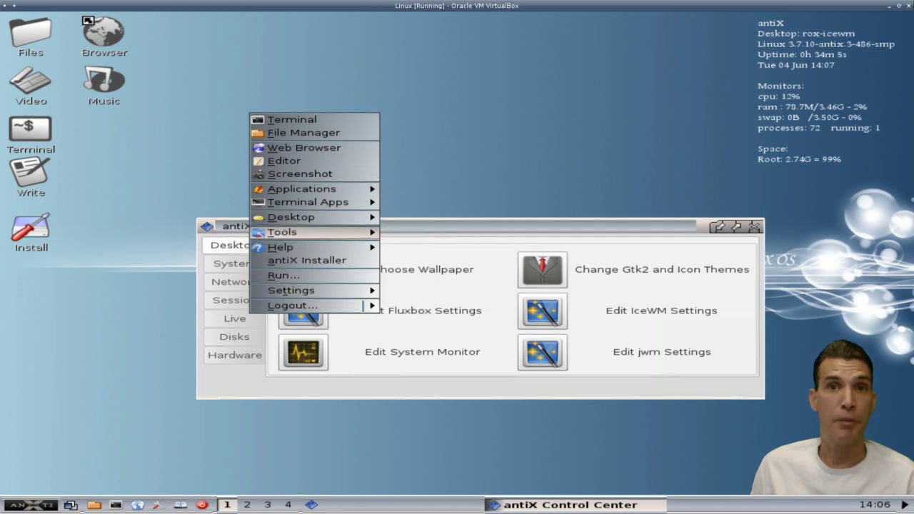
pyautogui.click(229, 45)
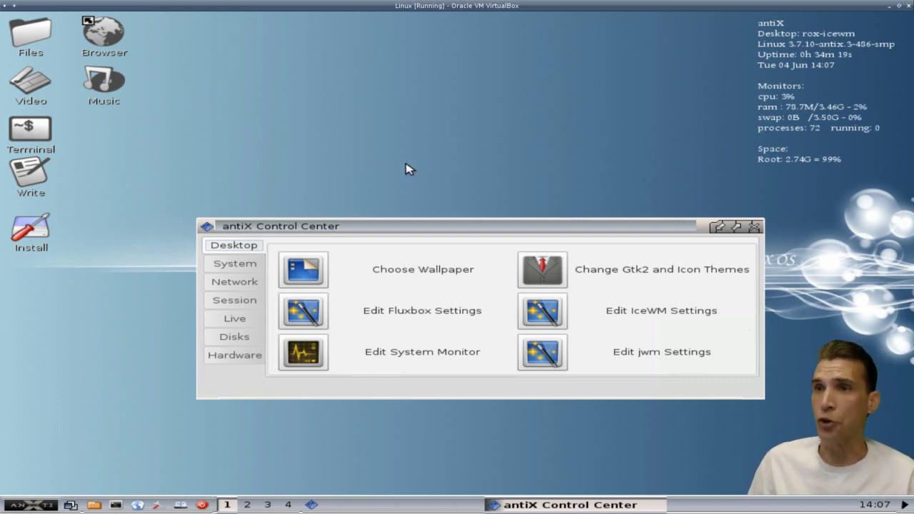
pyautogui.moveTo(524, 226); pyautogui.dragTo(458, 127)
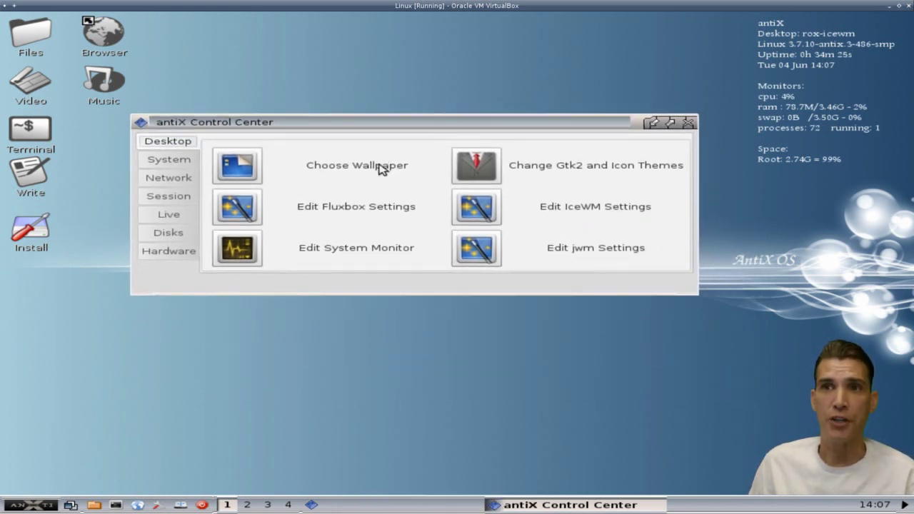
# Apply antiX-galaxy.jpg as the desktop wallpaper and close the wallpaper dialog.
pyautogui.click(253, 170)
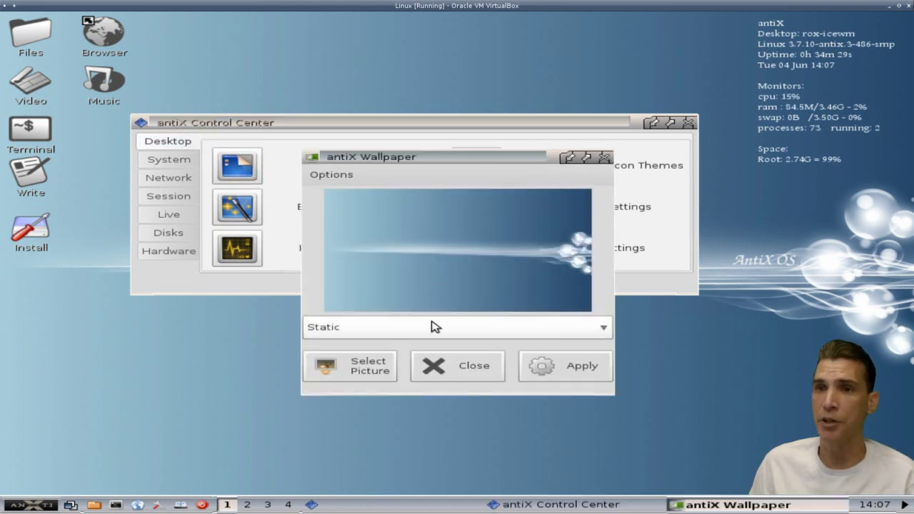
pyautogui.click(383, 367)
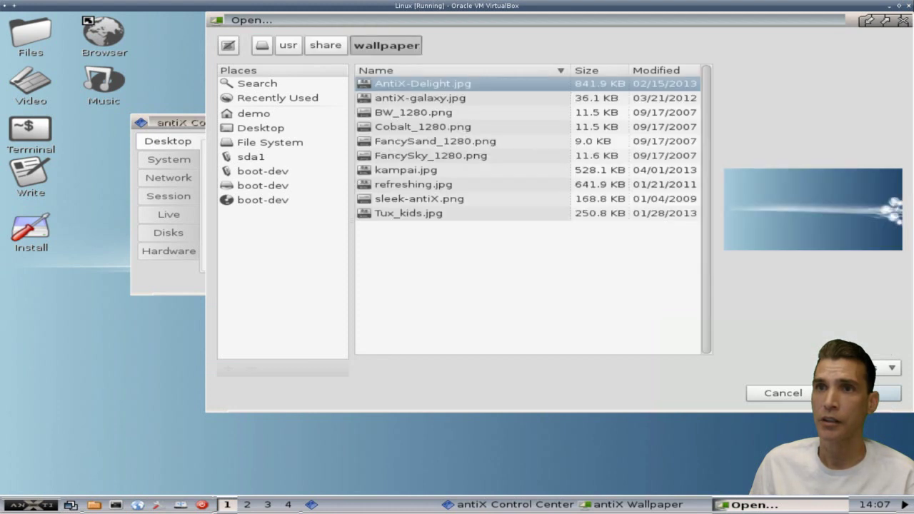
pyautogui.click(389, 101)
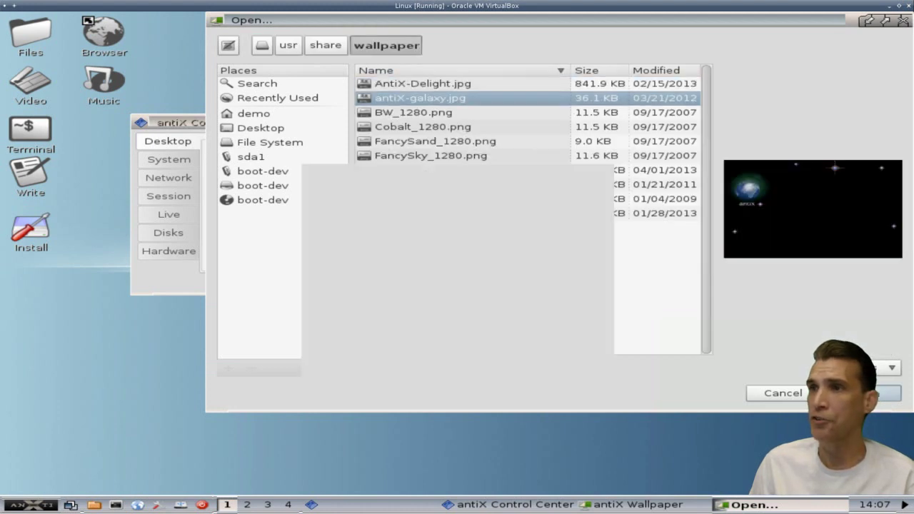
pyautogui.click(881, 393)
pyautogui.click(593, 366)
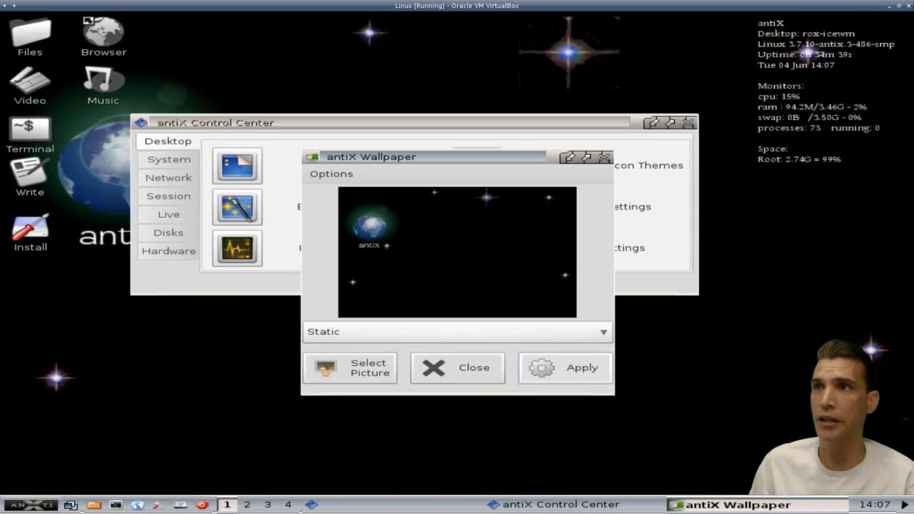
pyautogui.click(605, 156)
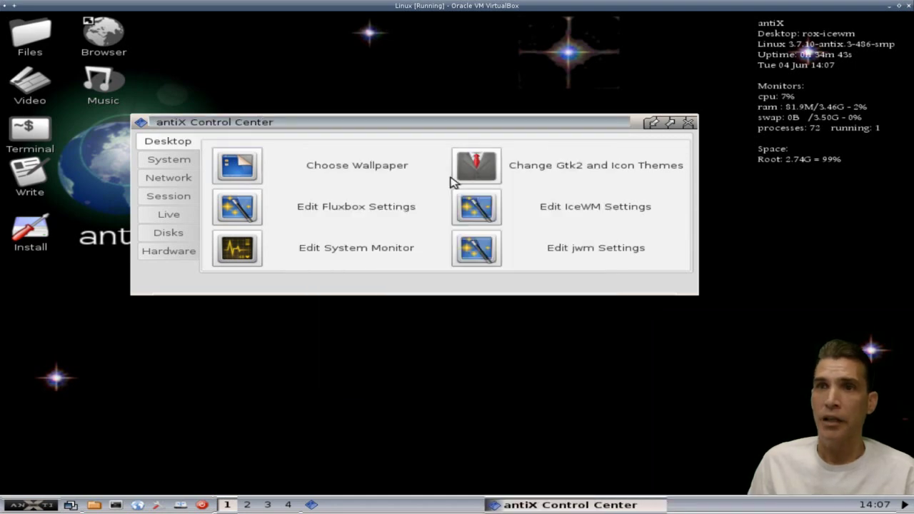
# Apply the MediterraneanDark widget theme in the Gtk2 theme settings and close that window.
pyautogui.click(476, 168)
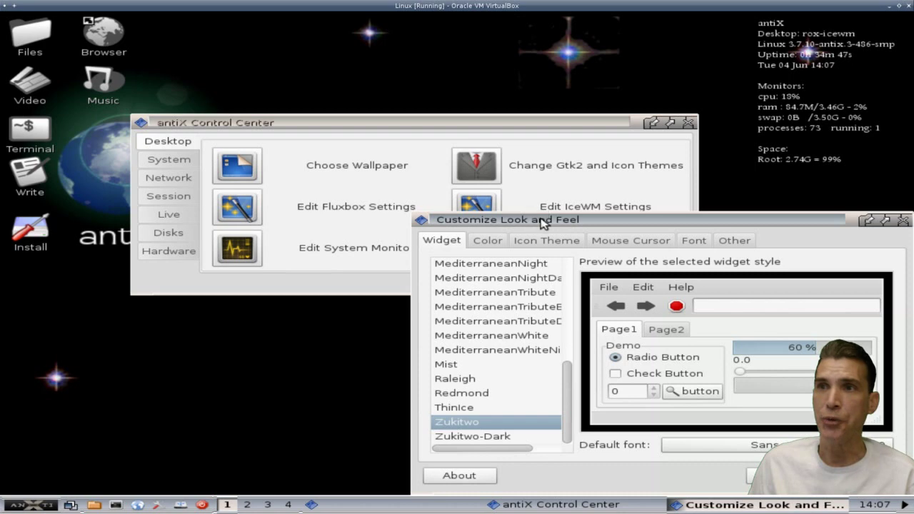
pyautogui.moveTo(544, 223); pyautogui.dragTo(382, 123)
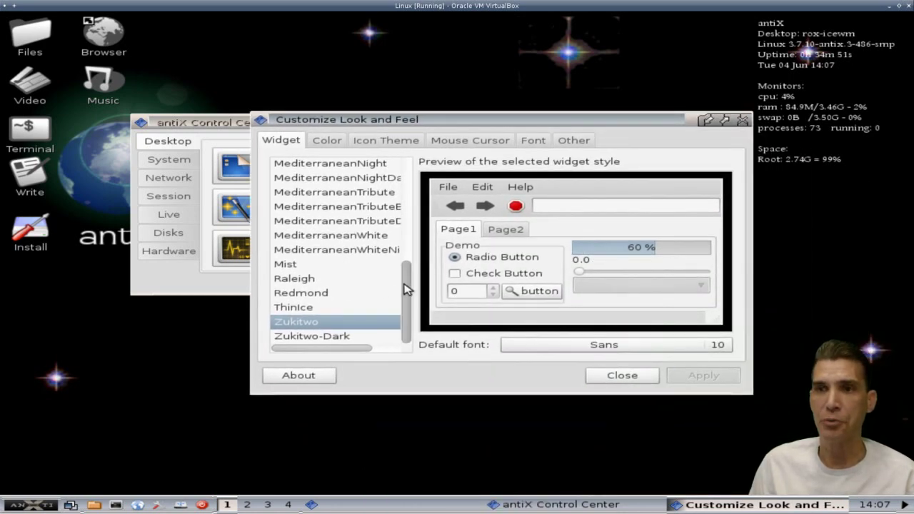
pyautogui.scroll(3, 408, 289)
pyautogui.scroll(4, 409, 289)
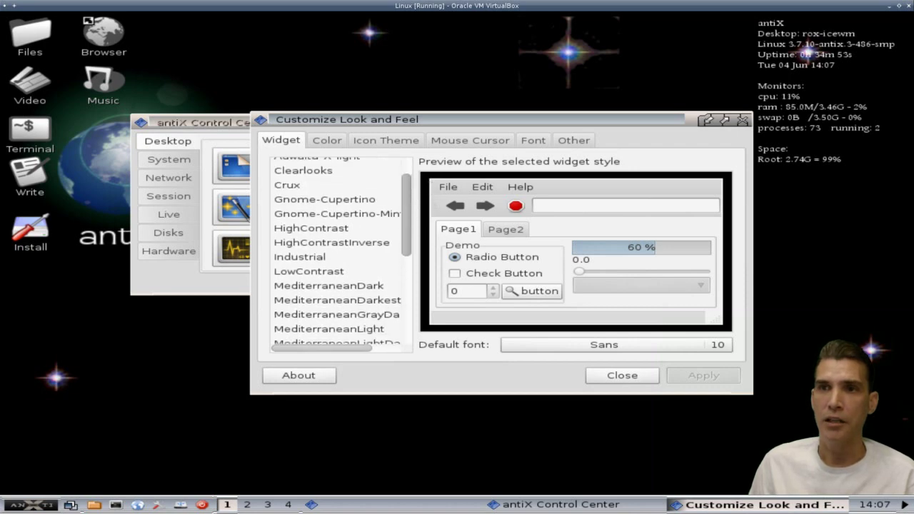
pyautogui.click(342, 287)
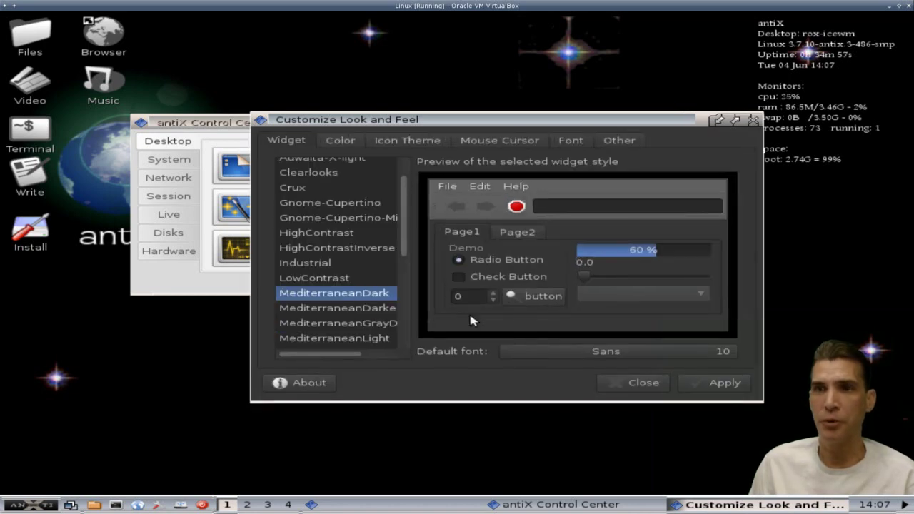
pyautogui.click(714, 383)
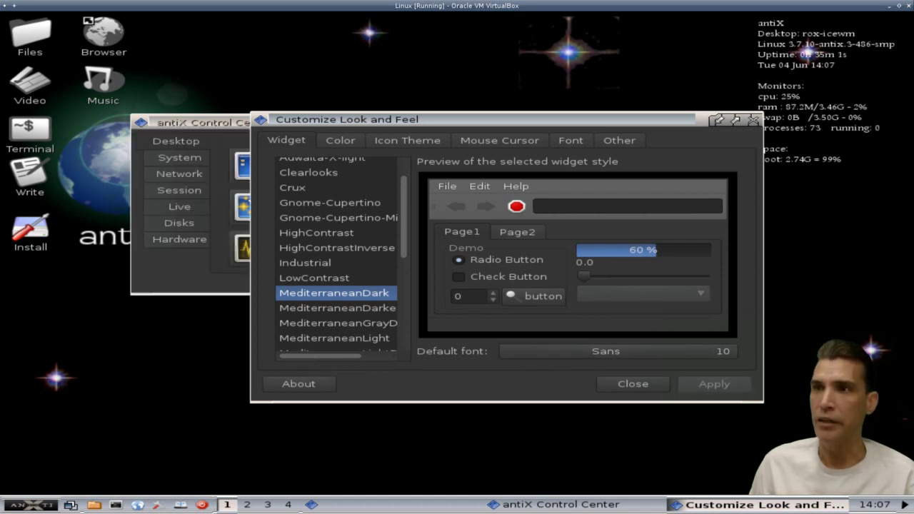
pyautogui.click(754, 120)
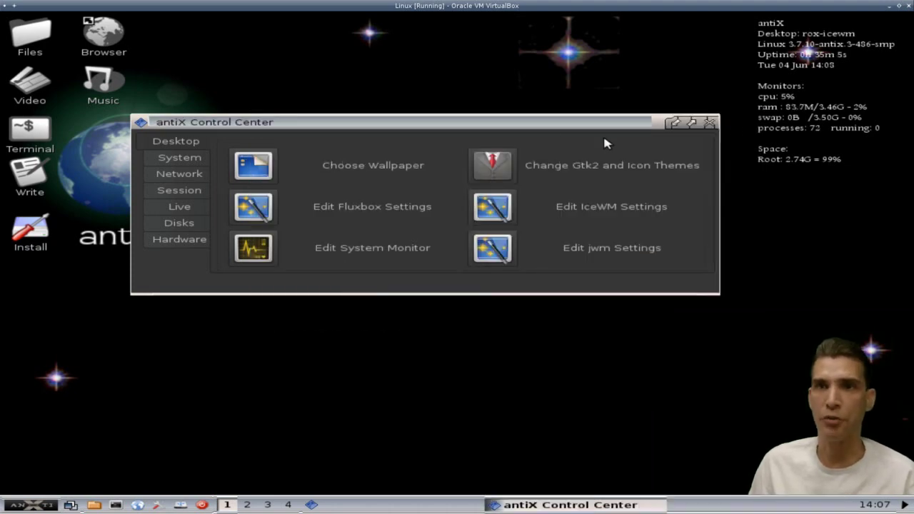
pyautogui.moveTo(457, 123); pyautogui.dragTo(507, 87)
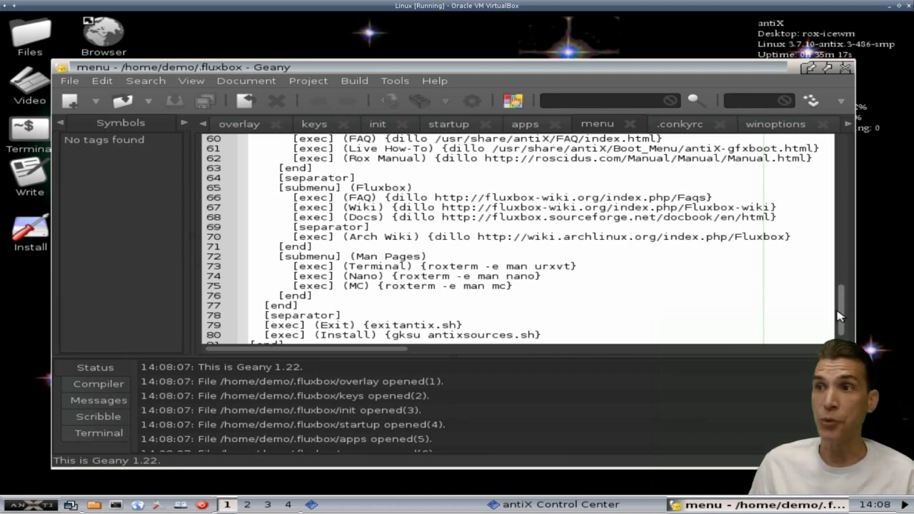
# Show .conkyrc in Geany, move it aside, raise the Control Center higher, then close Geany.
pyautogui.moveTo(841, 321); pyautogui.dragTo(842, 136)
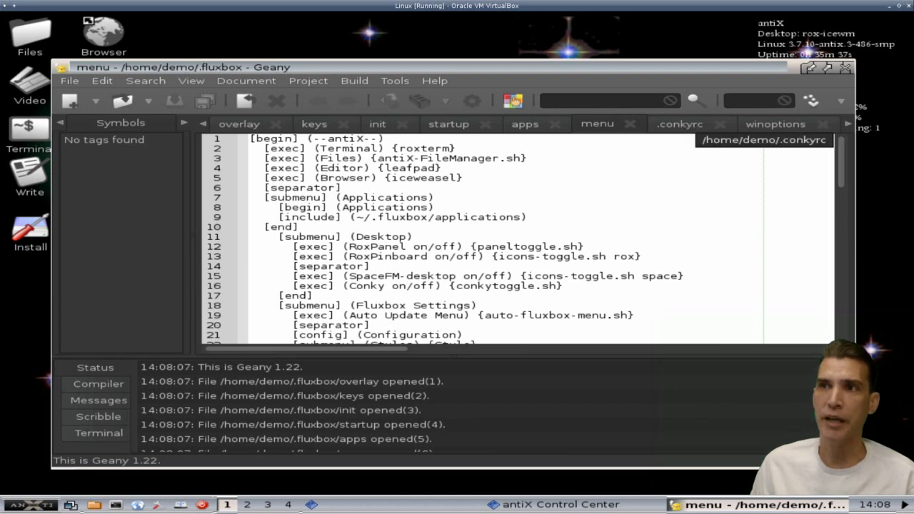
pyautogui.click(680, 124)
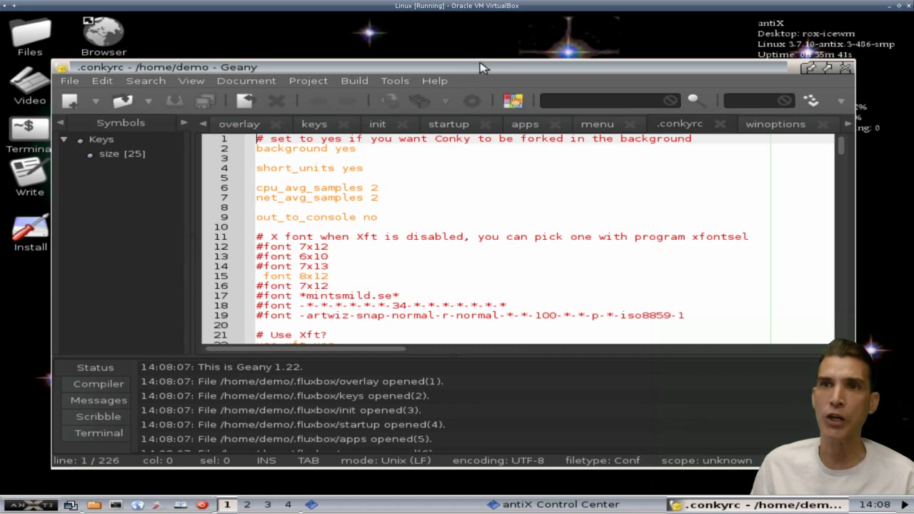
pyautogui.moveTo(481, 67); pyautogui.dragTo(430, 148)
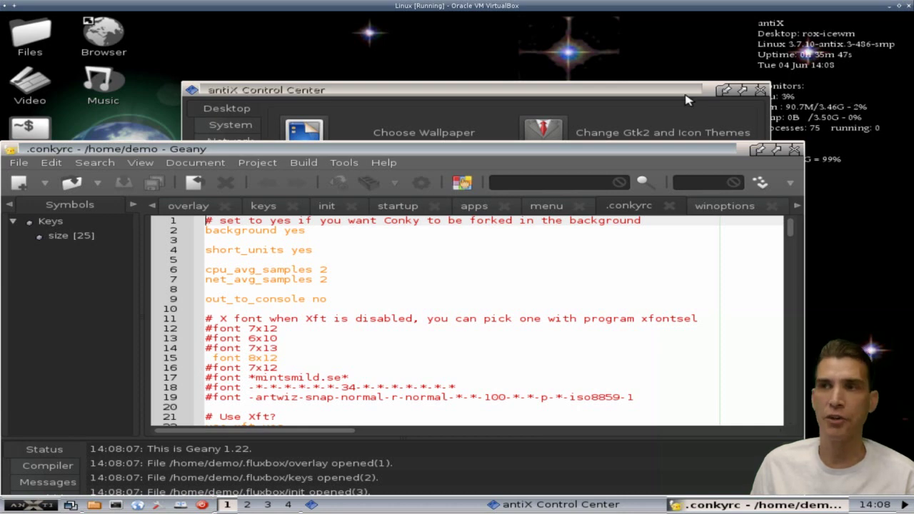
pyautogui.moveTo(662, 92); pyautogui.dragTo(579, 77)
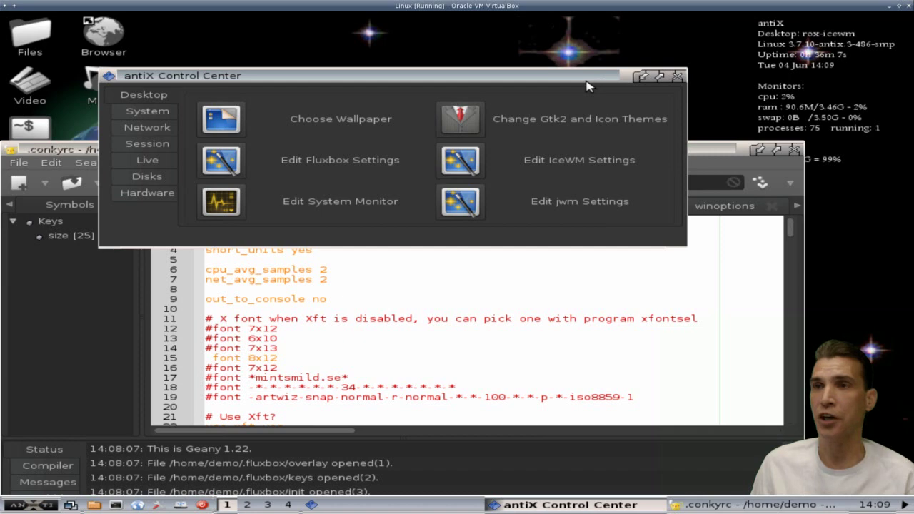
pyautogui.moveTo(591, 82); pyautogui.dragTo(594, 45)
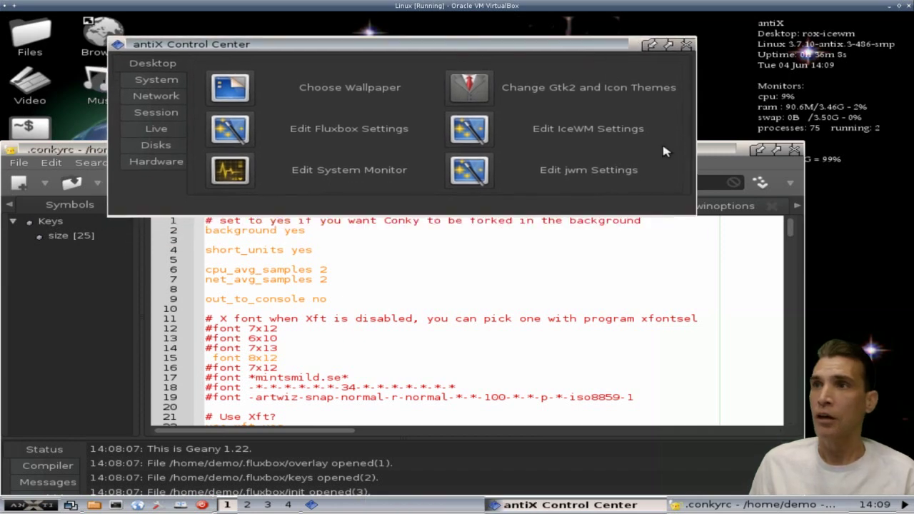
pyautogui.click(796, 151)
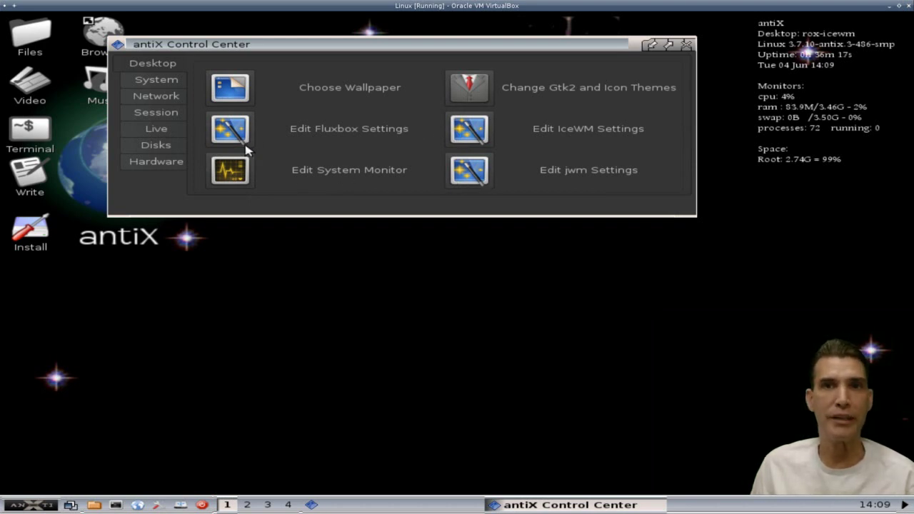
# Review the System, Network, Session, Live, Disks and Hardware categories, then close the Control Center.
pyautogui.click(164, 83)
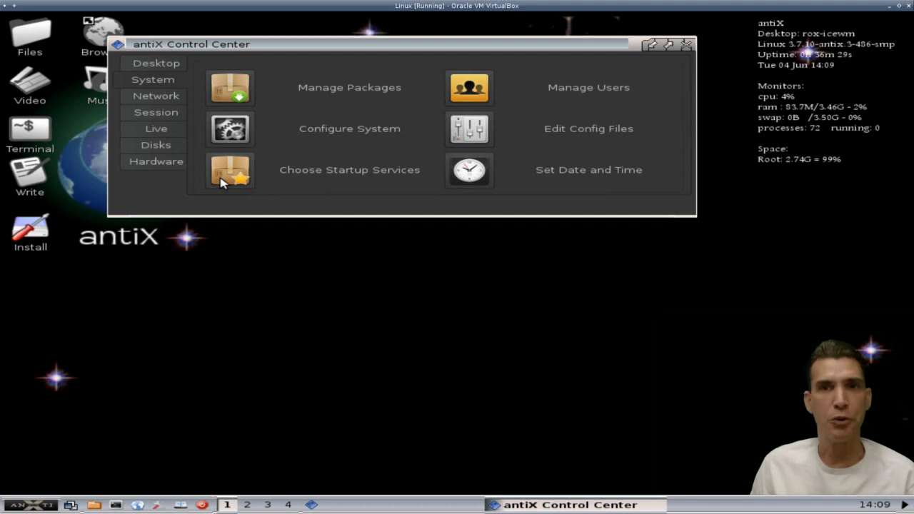
pyautogui.click(157, 96)
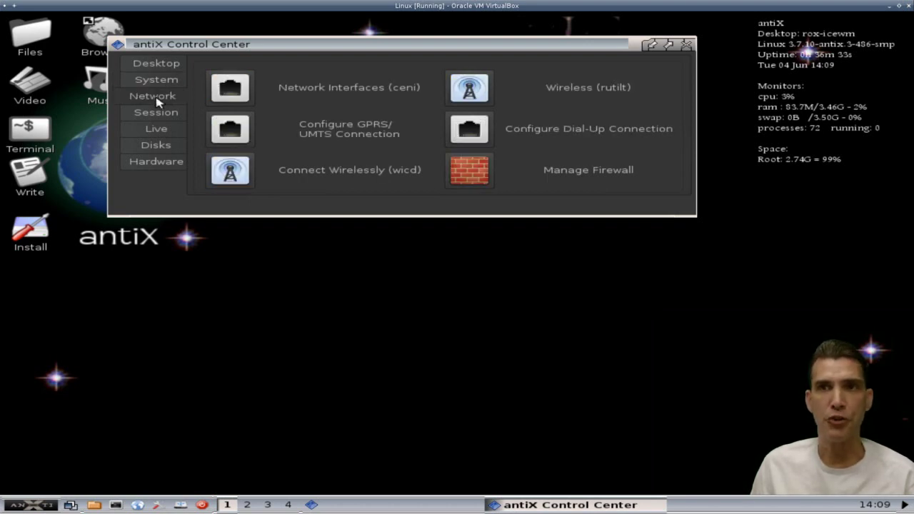
pyautogui.click(158, 112)
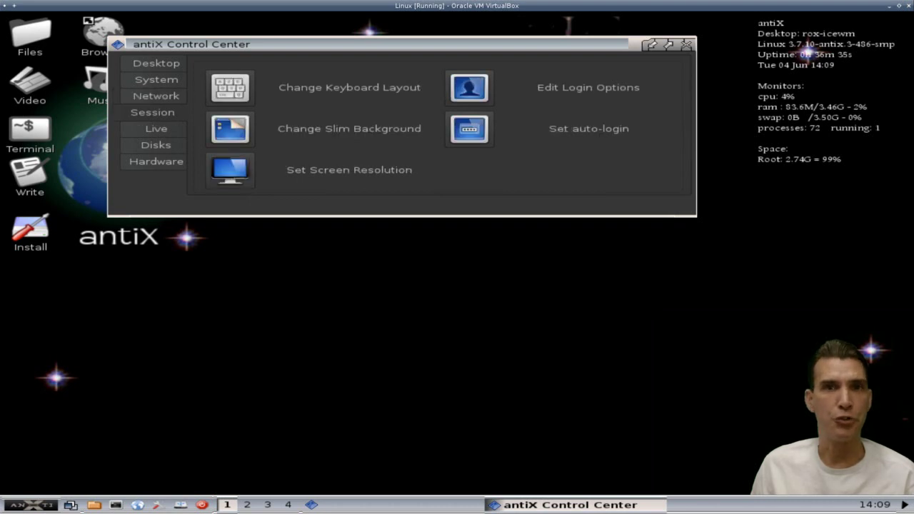
pyautogui.click(163, 131)
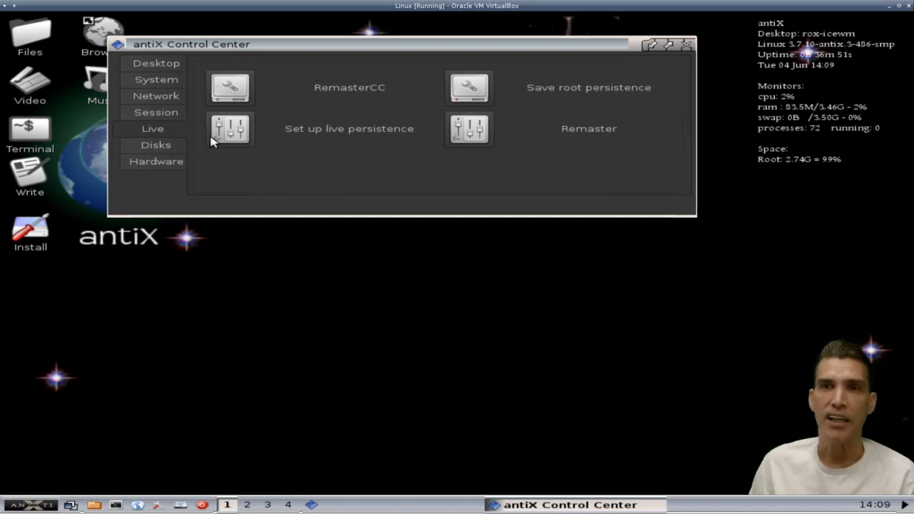
pyautogui.click(173, 146)
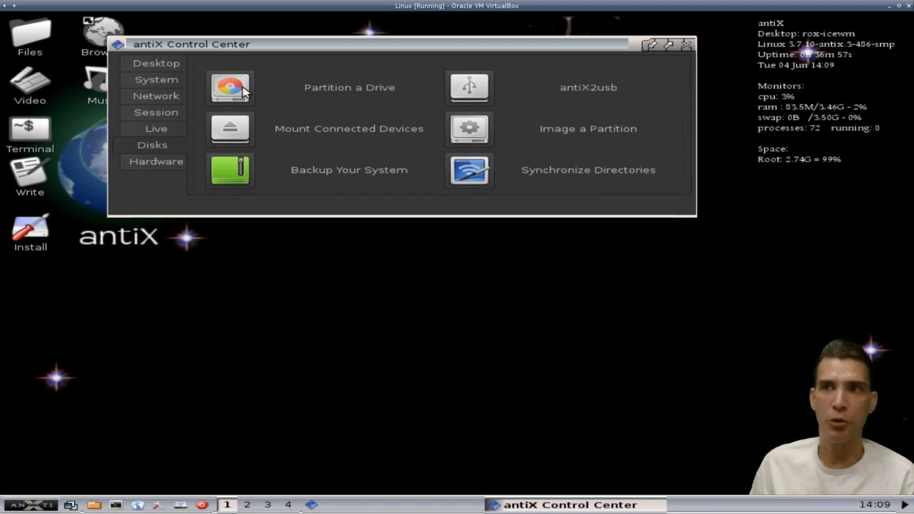
pyautogui.click(158, 163)
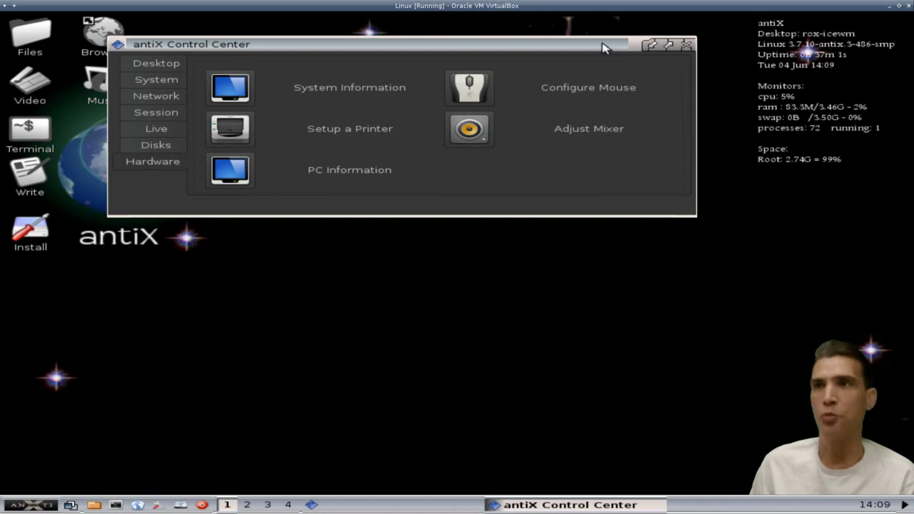
pyautogui.click(687, 45)
# Open the desktop right-click menu and browse Applications from Accessories to Graphics.
pyautogui.rightClick(265, 169)
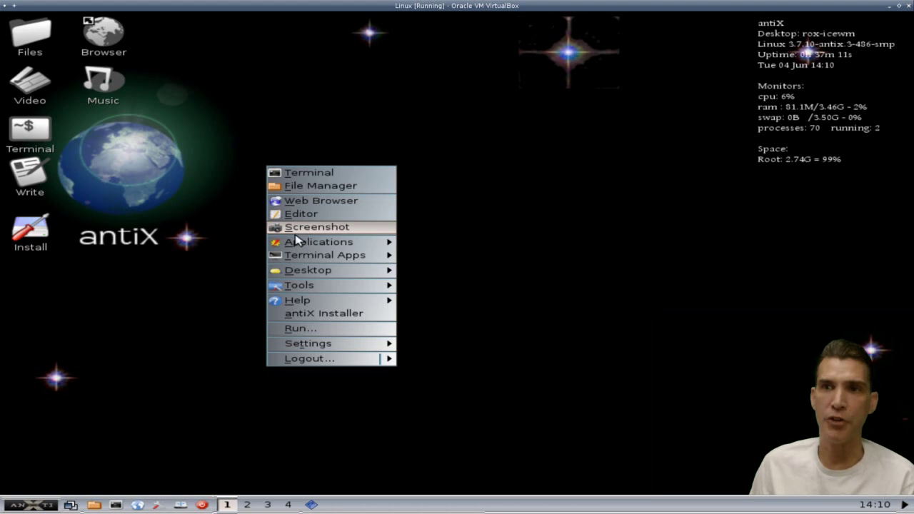
pyautogui.moveTo(302, 243)
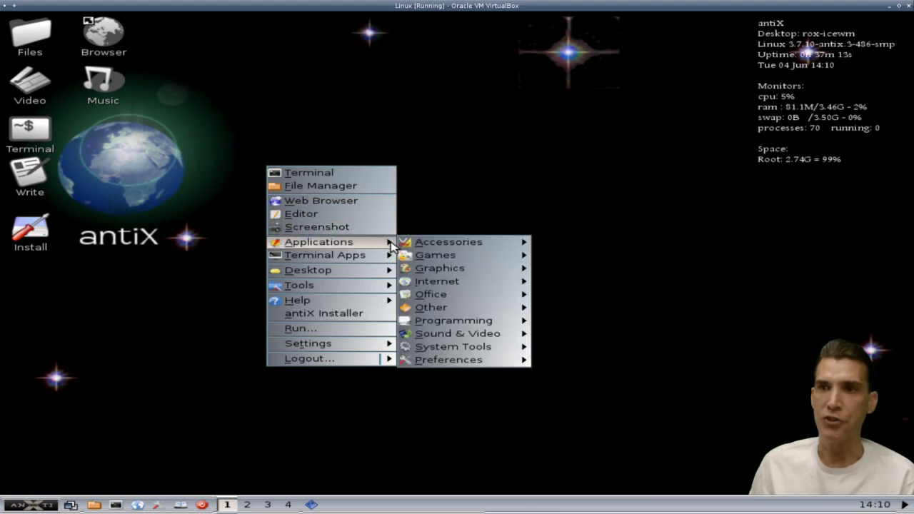
pyautogui.moveTo(411, 246)
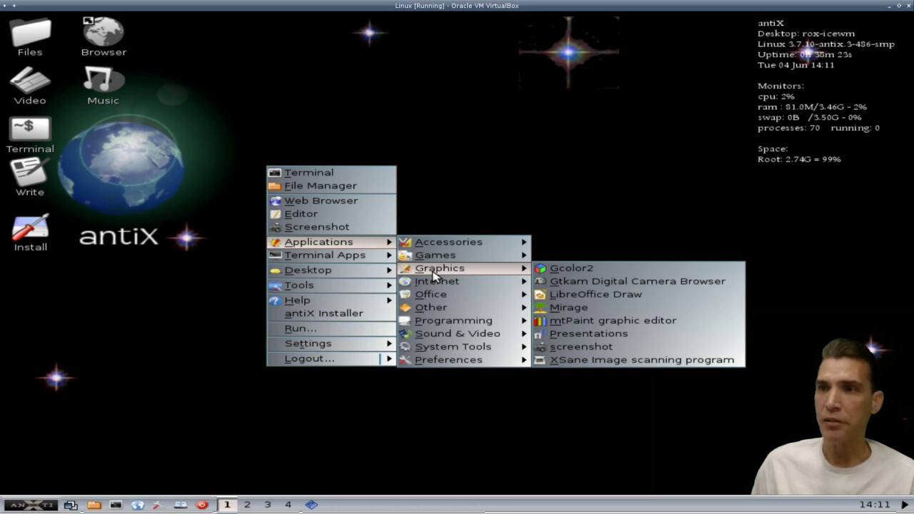
# Browse the Internet, Office and Preferences program lists, then reveal the Terminal Apps submenu.
pyautogui.moveTo(434, 287)
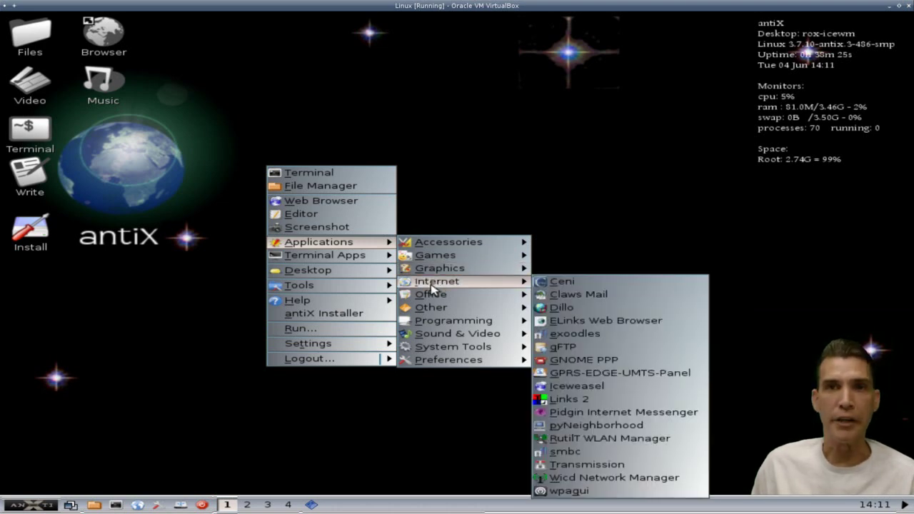
pyautogui.moveTo(432, 294)
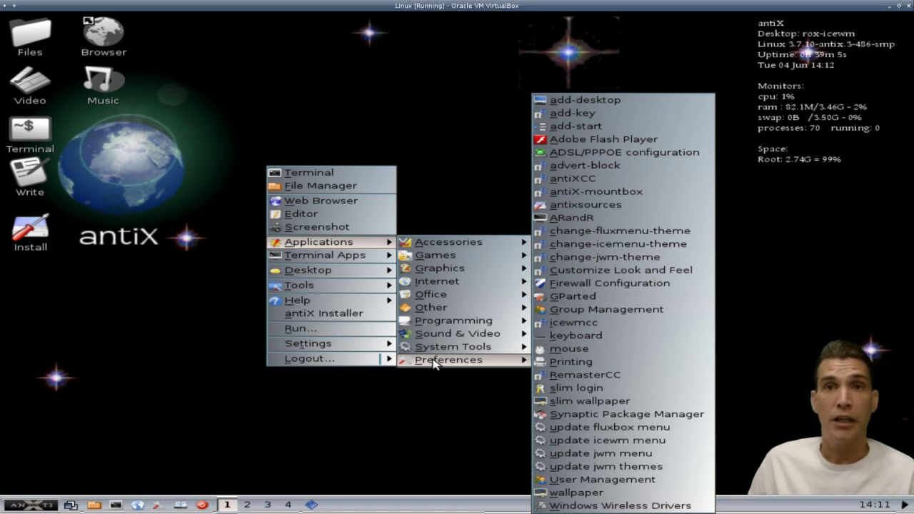
pyautogui.moveTo(363, 256)
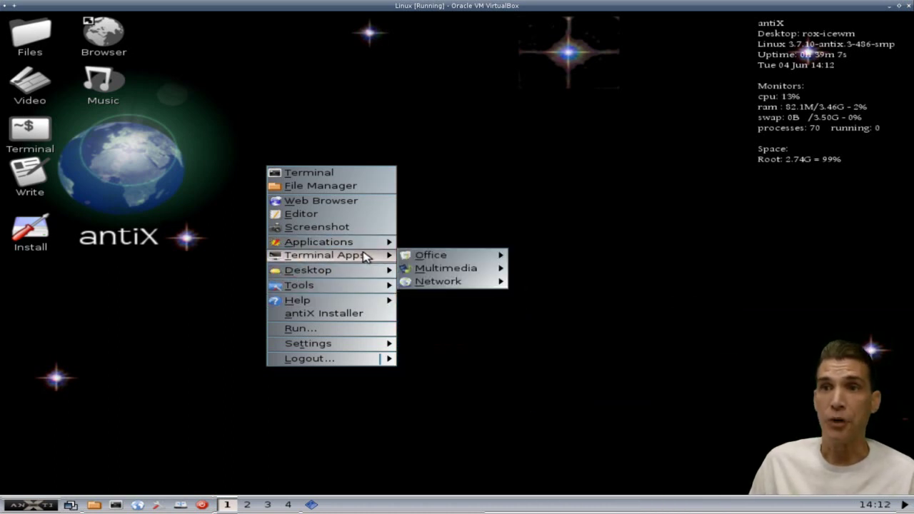
# Browse the Terminal Apps, Desktop and Tools submenus, ending on Tools > Shells.
pyautogui.moveTo(401, 255)
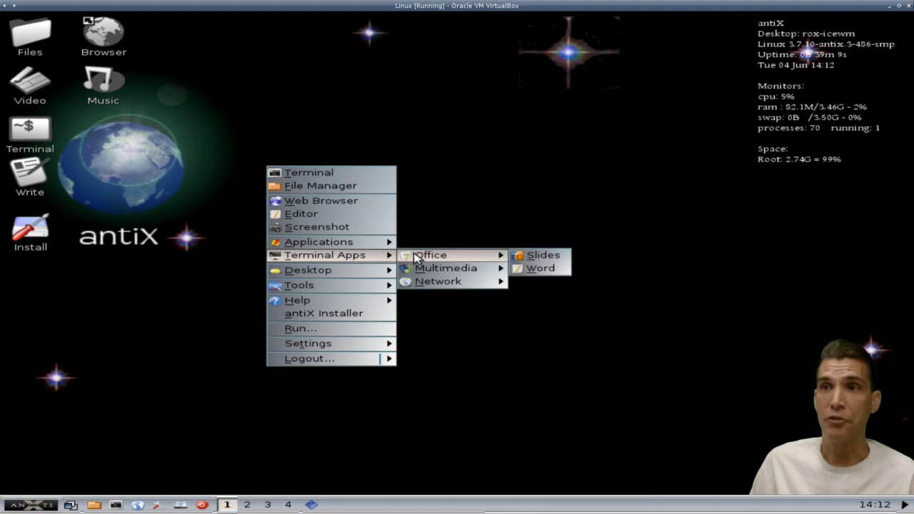
pyautogui.moveTo(420, 273)
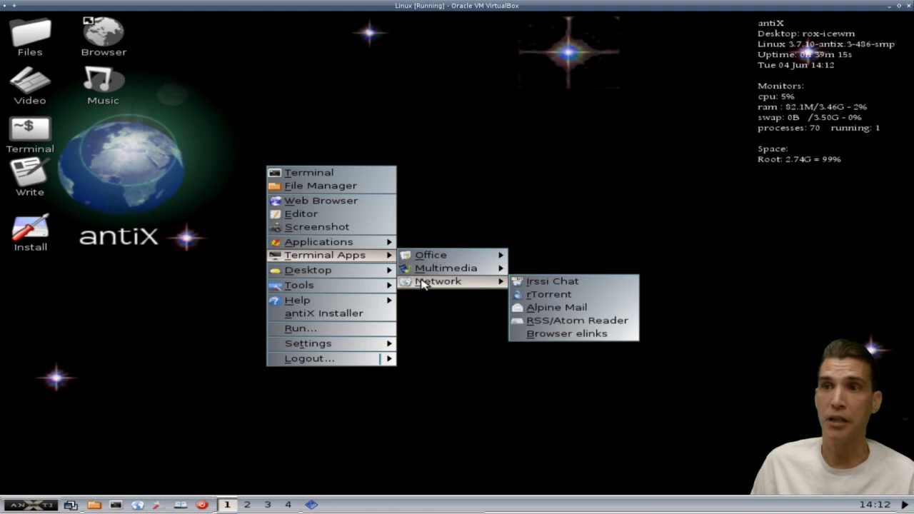
pyautogui.moveTo(352, 272)
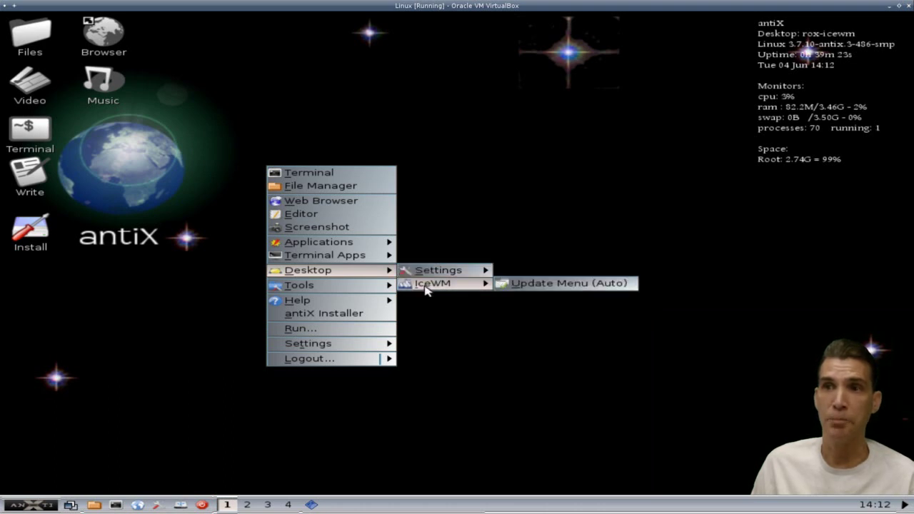
pyautogui.moveTo(380, 296)
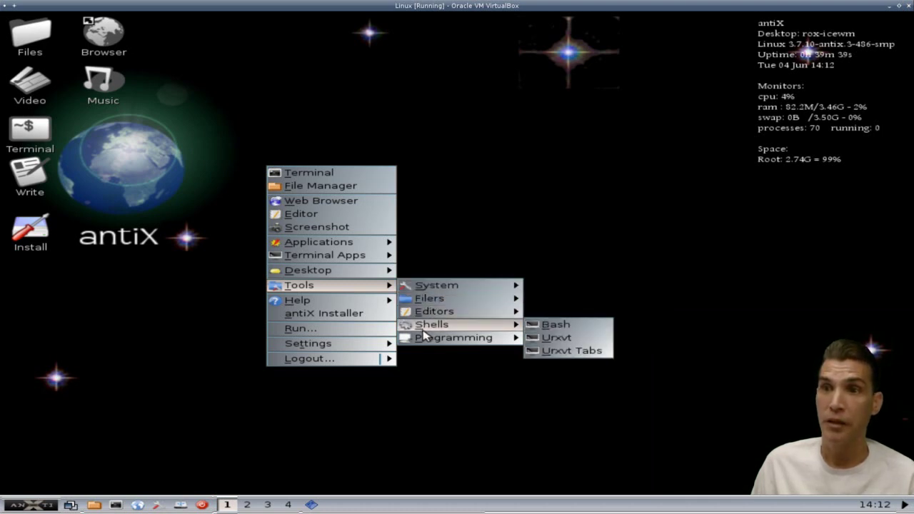
pyautogui.click(420, 415)
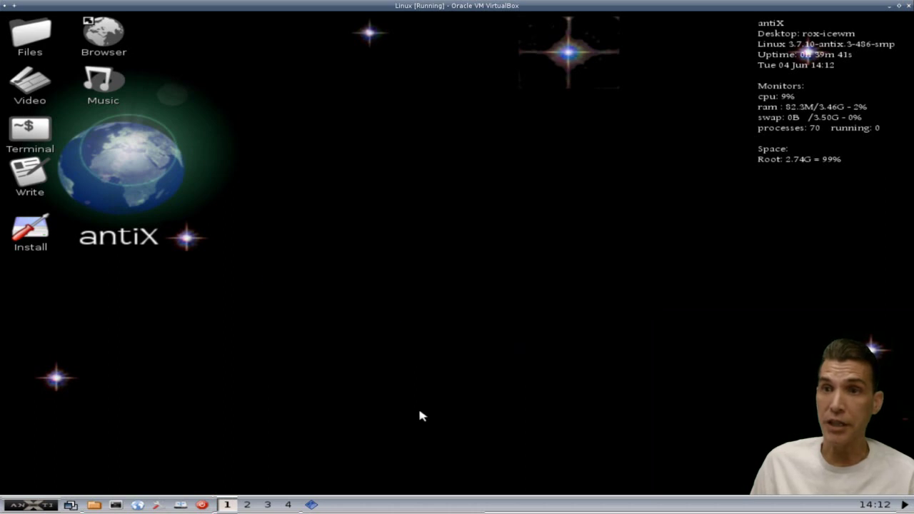